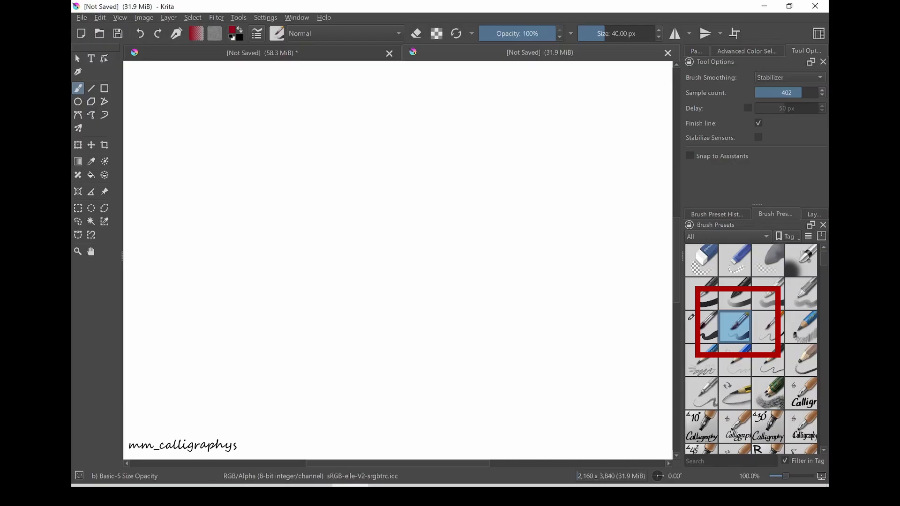
- Select the b) Basic-5 Size brush preset and open it in the brush editor
{"action": "mouse_move", "coordinate": [701, 327]}
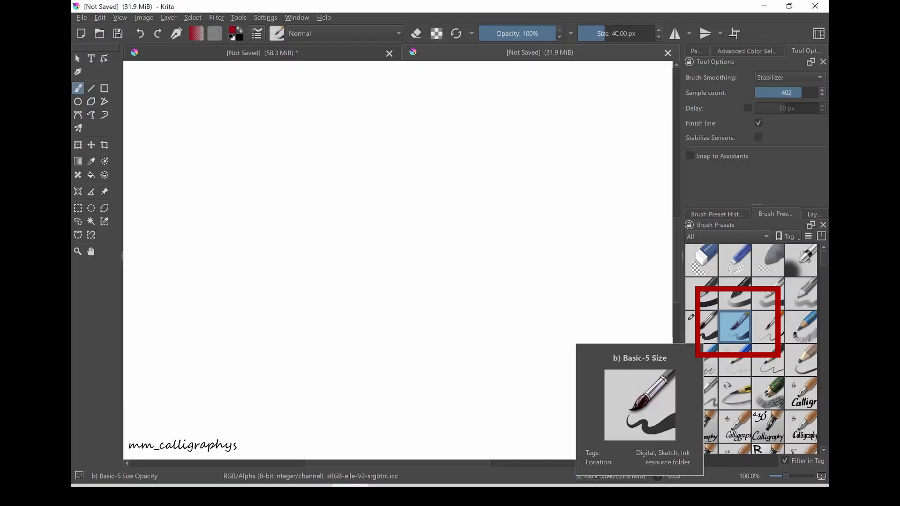
{"action": "left_click", "coordinate": [702, 327]}
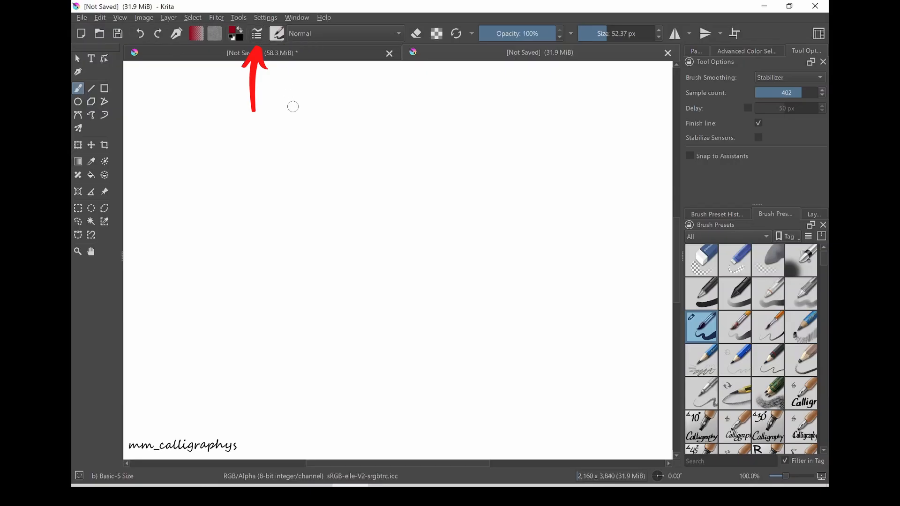
{"action": "key", "text": "F5"}
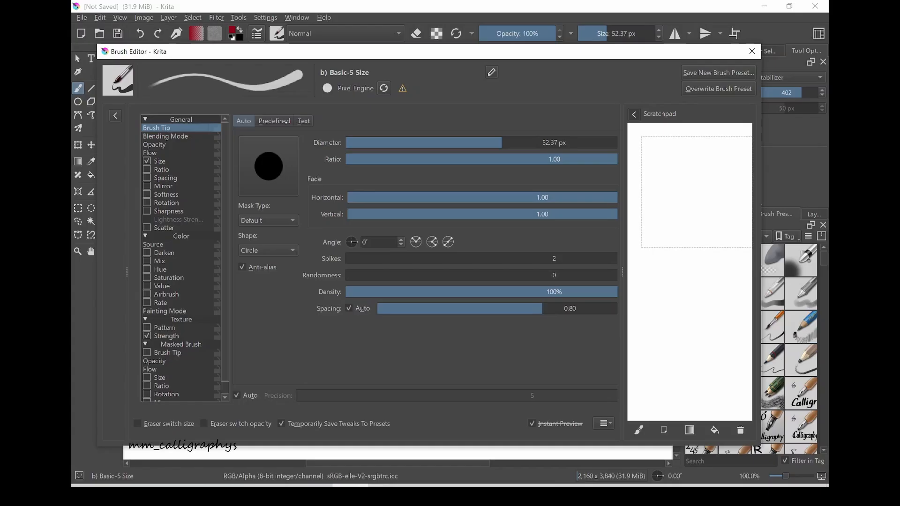
- Set the brush tip to the predefined solid black half-dome shape
{"action": "left_click", "coordinate": [277, 122]}
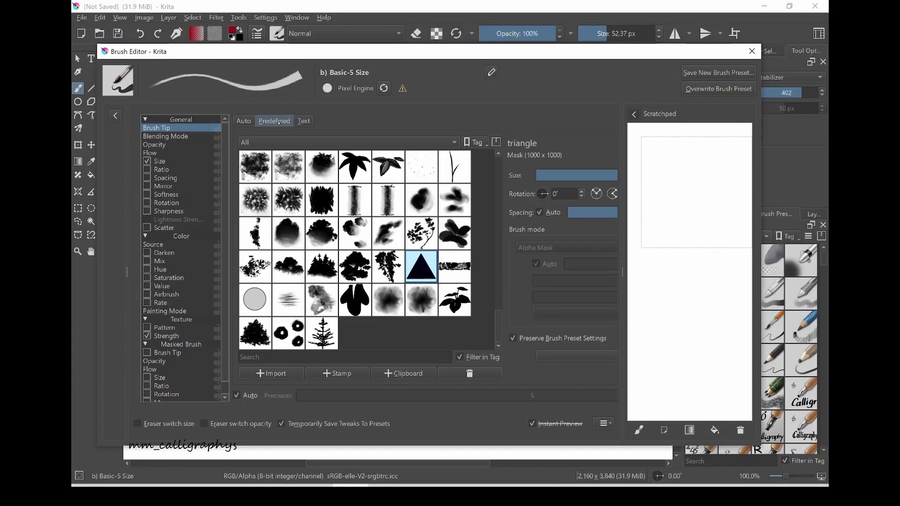
{"action": "left_click_drag", "start_coordinate": [503, 322], "coordinate": [507, 159]}
{"action": "left_click", "coordinate": [461, 295]}
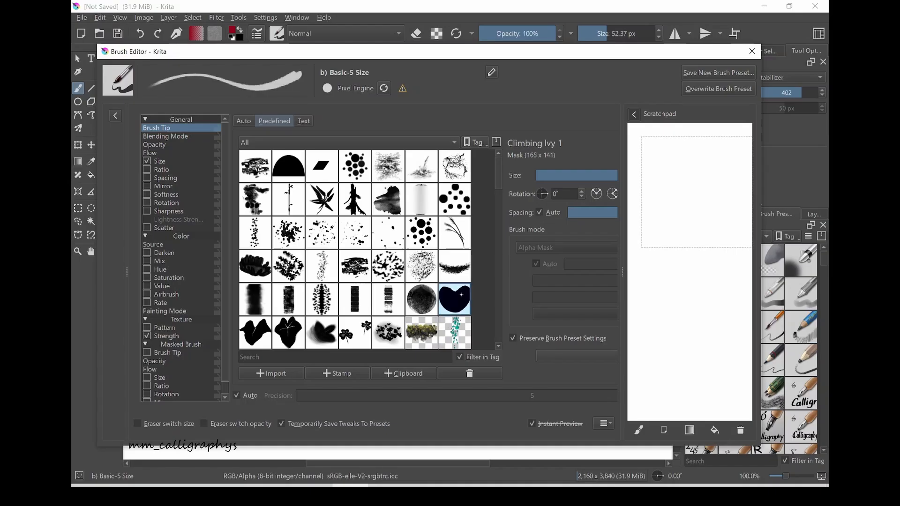
{"action": "left_click", "coordinate": [321, 166]}
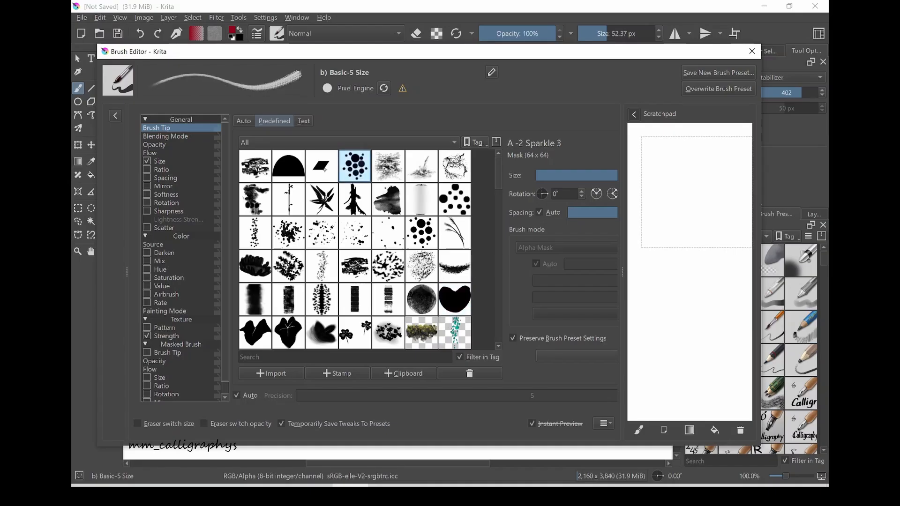
{"action": "left_click", "coordinate": [286, 174]}
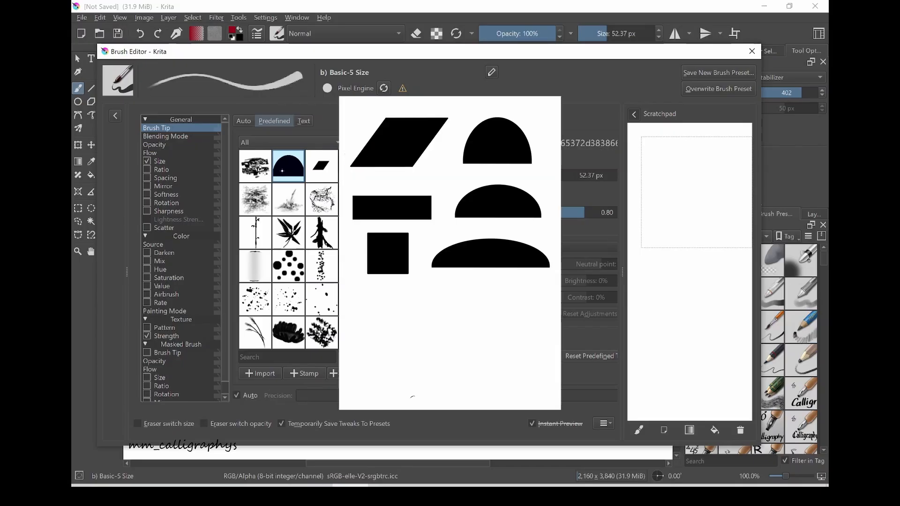
{"action": "left_click", "coordinate": [269, 374]}
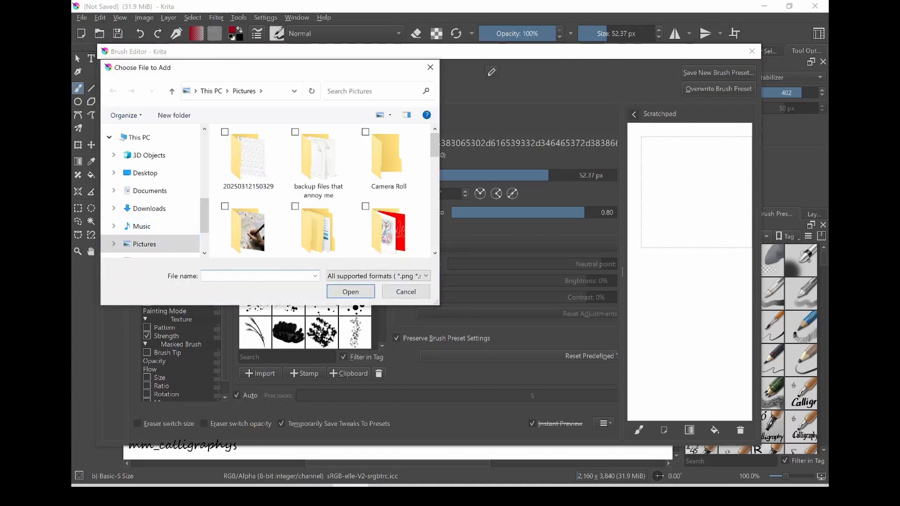
{"action": "scroll", "coordinate": [323, 193], "scroll_direction": "down", "scroll_amount": 2}
{"action": "left_click", "coordinate": [406, 291]}
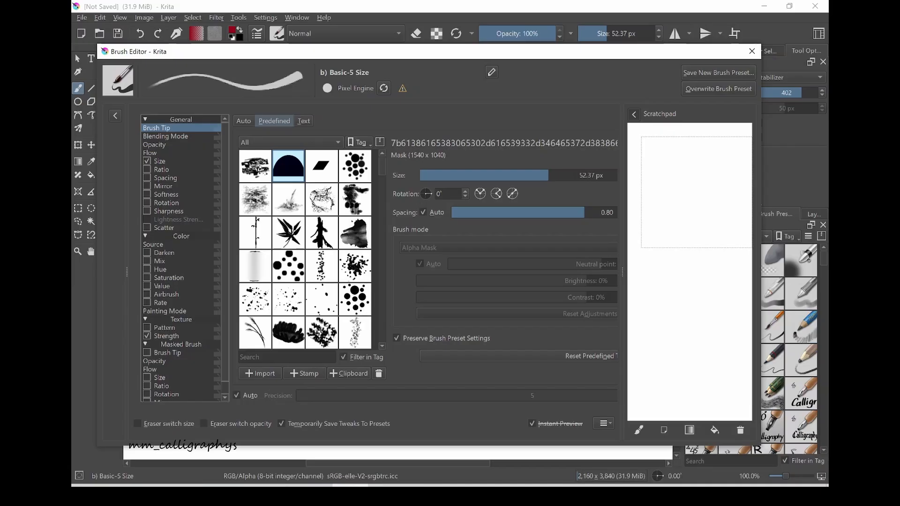
- Apply the U-shaped pressure curve to brush Size, raise its middle point to about 27%, lower its start point, and set its end at 100%
{"action": "left_click", "coordinate": [160, 162]}
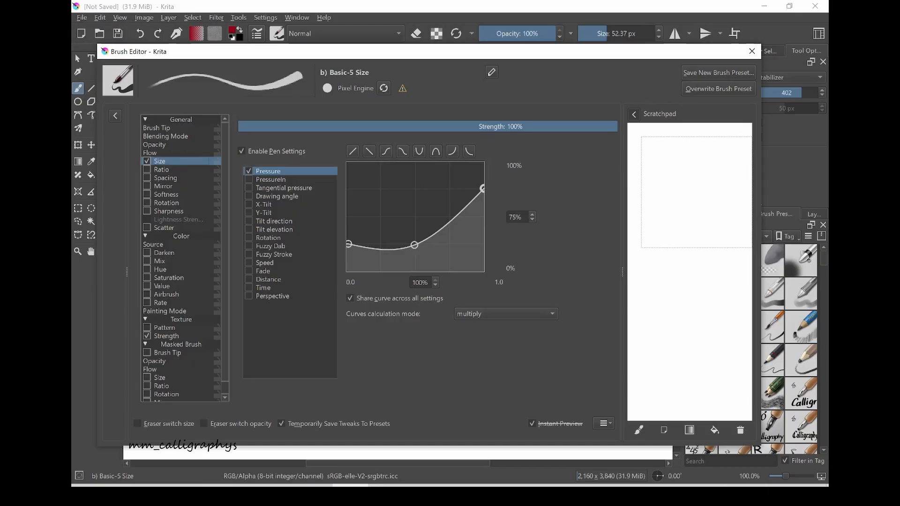
{"action": "left_click_drag", "start_coordinate": [482, 189], "coordinate": [492, 189]}
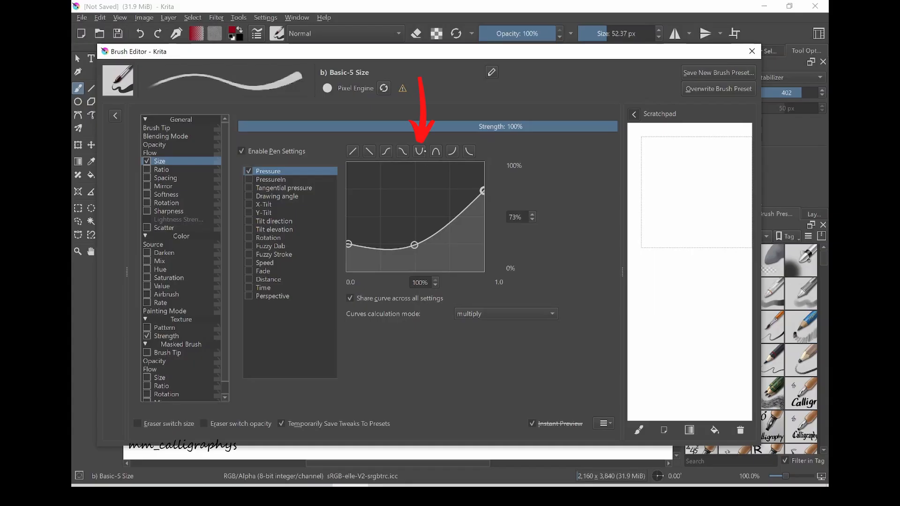
{"action": "left_click", "coordinate": [424, 151]}
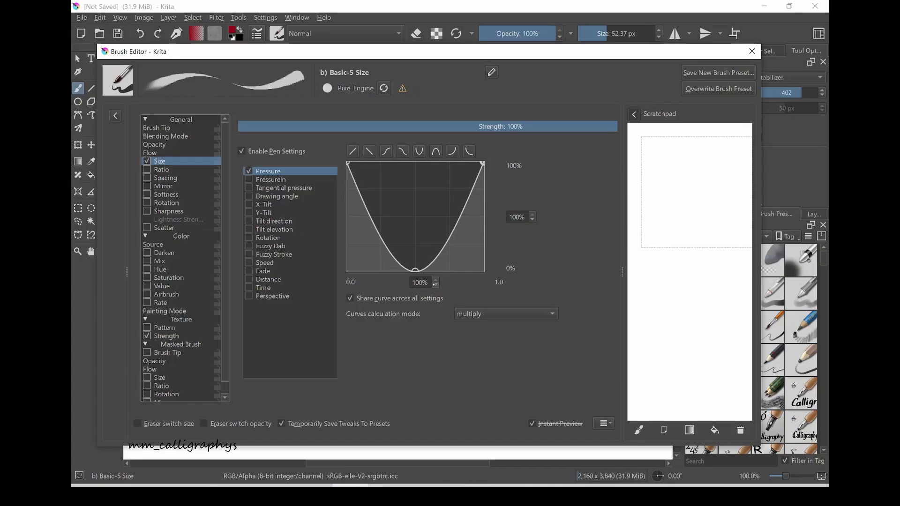
{"action": "left_click_drag", "start_coordinate": [421, 271], "coordinate": [419, 242]}
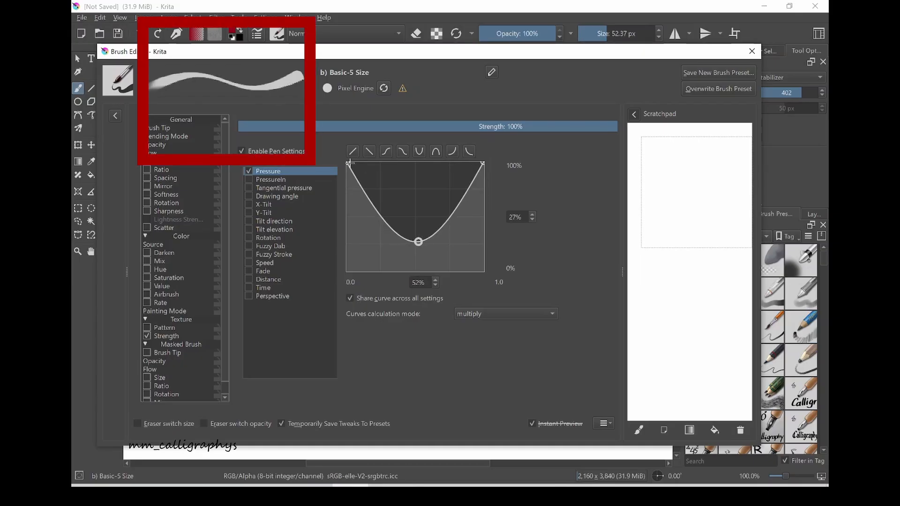
{"action": "left_click_drag", "start_coordinate": [348, 163], "coordinate": [349, 224]}
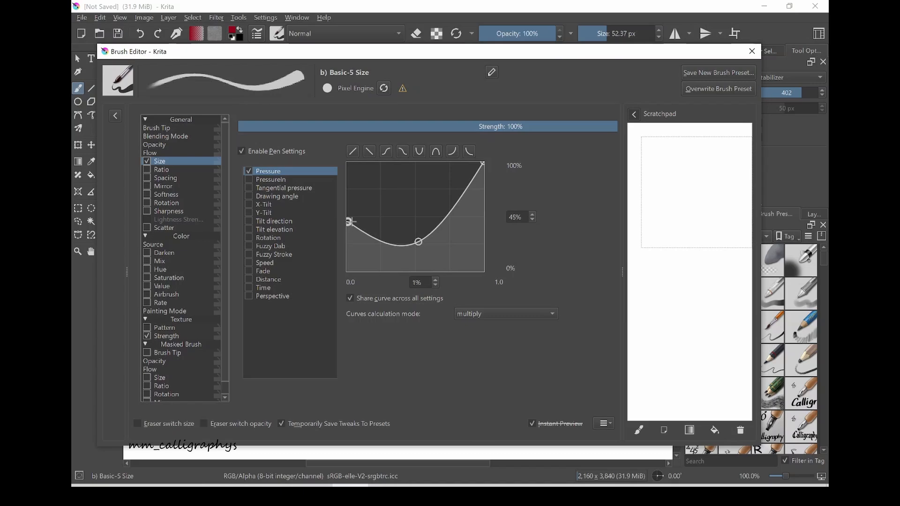
{"action": "mouse_move", "coordinate": [483, 164]}
{"action": "left_mouse_down"}
{"action": "mouse_move", "coordinate": [482, 225]}
{"action": "mouse_move", "coordinate": [488, 160]}
{"action": "left_mouse_up"}
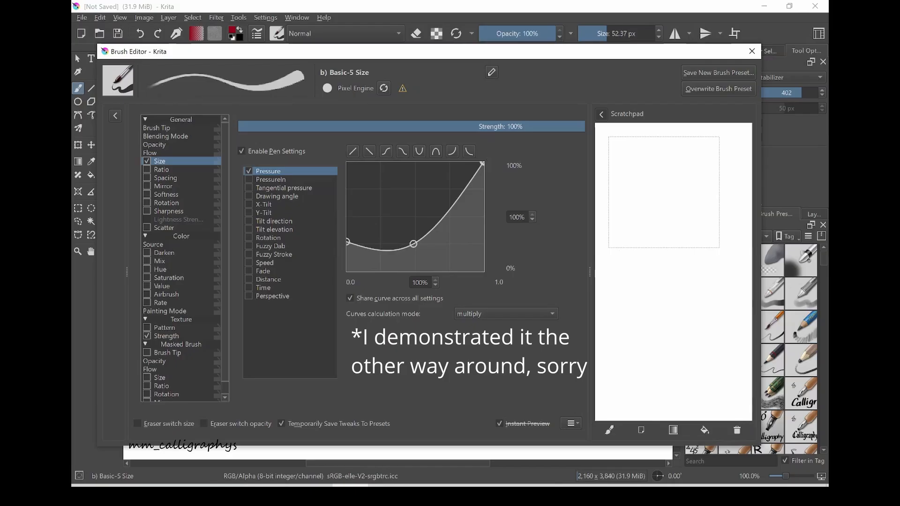
- Lower the end point of the Size pressure curve to about 76%, comparing test strokes on the scratchpad
{"action": "mouse_move", "coordinate": [607, 273]}
{"action": "left_mouse_down"}
{"action": "mouse_move", "coordinate": [669, 191]}
{"action": "mouse_move", "coordinate": [677, 162]}
{"action": "mouse_move", "coordinate": [658, 158]}
{"action": "mouse_move", "coordinate": [636, 191]}
{"action": "mouse_move", "coordinate": [616, 305]}
{"action": "left_mouse_up"}
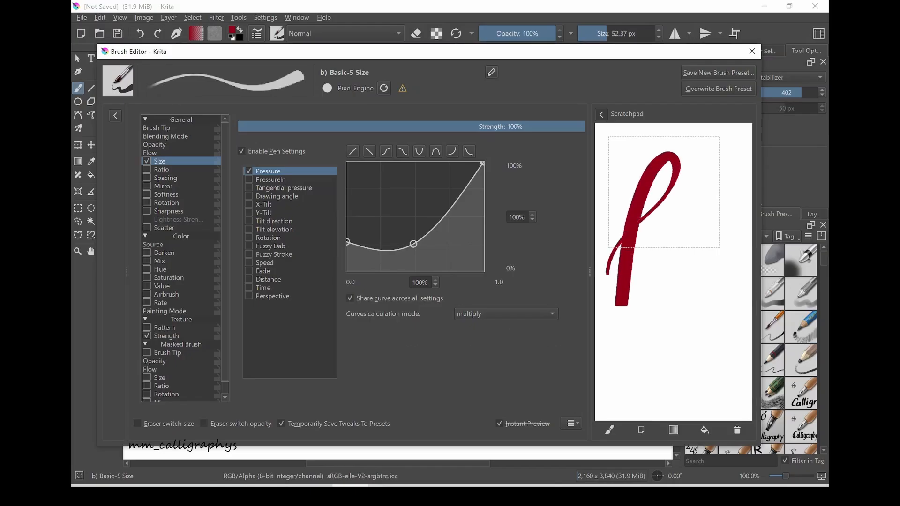
{"action": "left_click_drag", "start_coordinate": [483, 163], "coordinate": [484, 188]}
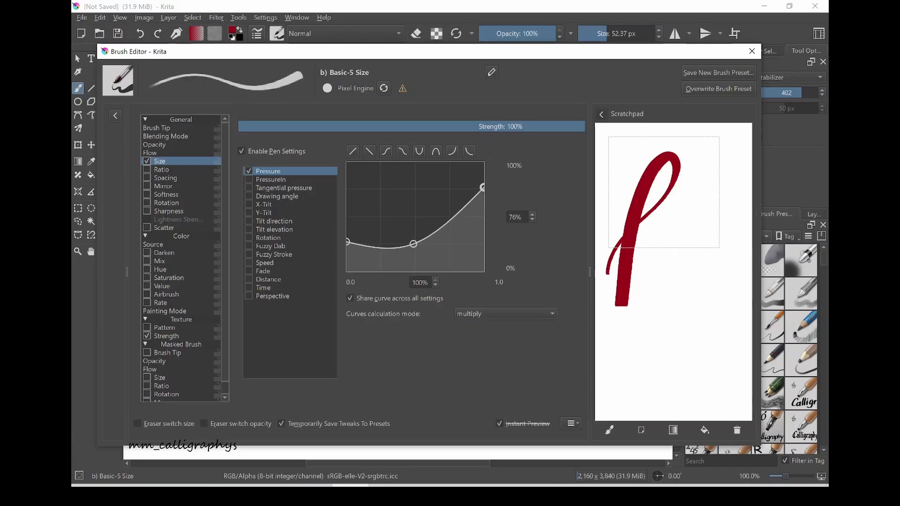
{"action": "mouse_move", "coordinate": [643, 291]}
{"action": "left_mouse_down"}
{"action": "mouse_move", "coordinate": [668, 242]}
{"action": "mouse_move", "coordinate": [718, 185]}
{"action": "mouse_move", "coordinate": [724, 167]}
{"action": "mouse_move", "coordinate": [716, 161]}
{"action": "mouse_move", "coordinate": [695, 192]}
{"action": "mouse_move", "coordinate": [669, 280]}
{"action": "left_mouse_up"}
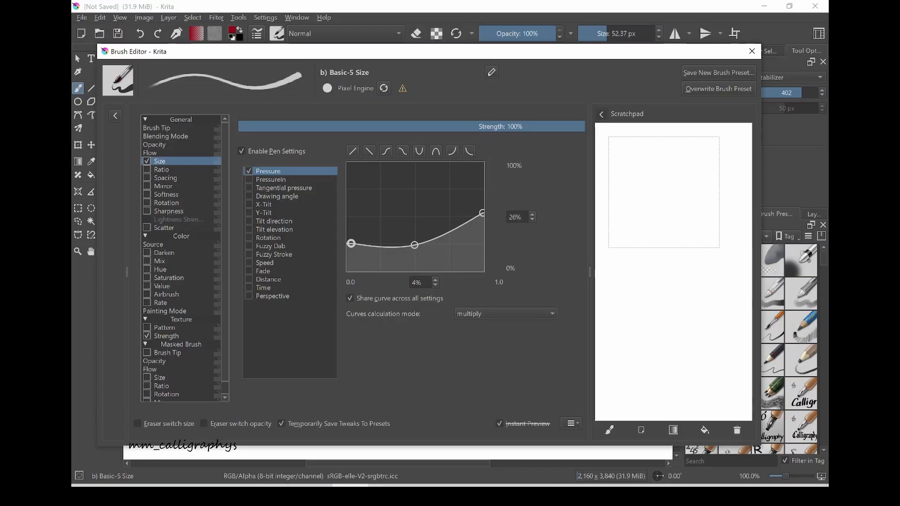
- Test the brush with a handwritten letter h, clear the scratchpad, and draw a looping flourish inside the thumbnail frame
{"action": "mouse_move", "coordinate": [611, 247]}
{"action": "left_mouse_down"}
{"action": "mouse_move", "coordinate": [686, 160]}
{"action": "mouse_move", "coordinate": [686, 144]}
{"action": "mouse_move", "coordinate": [667, 156]}
{"action": "mouse_move", "coordinate": [637, 238]}
{"action": "mouse_move", "coordinate": [674, 199]}
{"action": "mouse_move", "coordinate": [684, 200]}
{"action": "mouse_move", "coordinate": [657, 267]}
{"action": "mouse_move", "coordinate": [676, 273]}
{"action": "mouse_move", "coordinate": [693, 248]}
{"action": "left_mouse_up"}
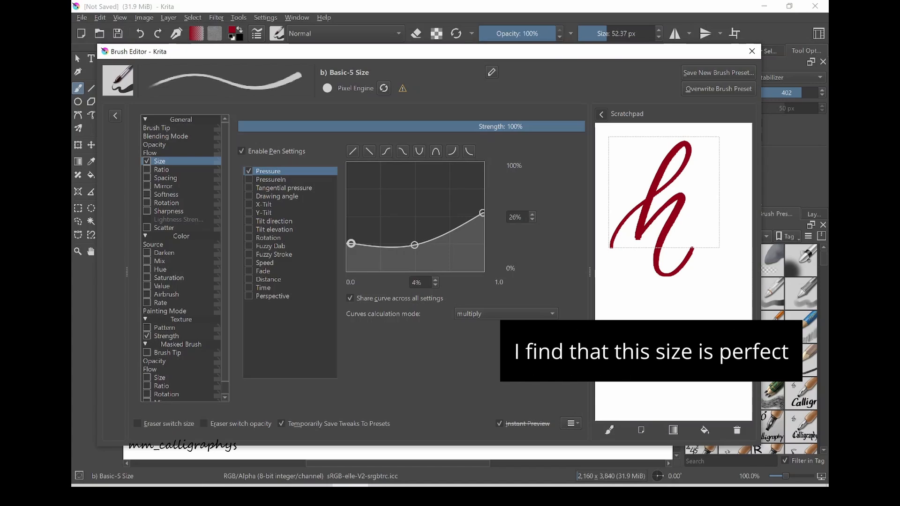
{"action": "left_click", "coordinate": [738, 430]}
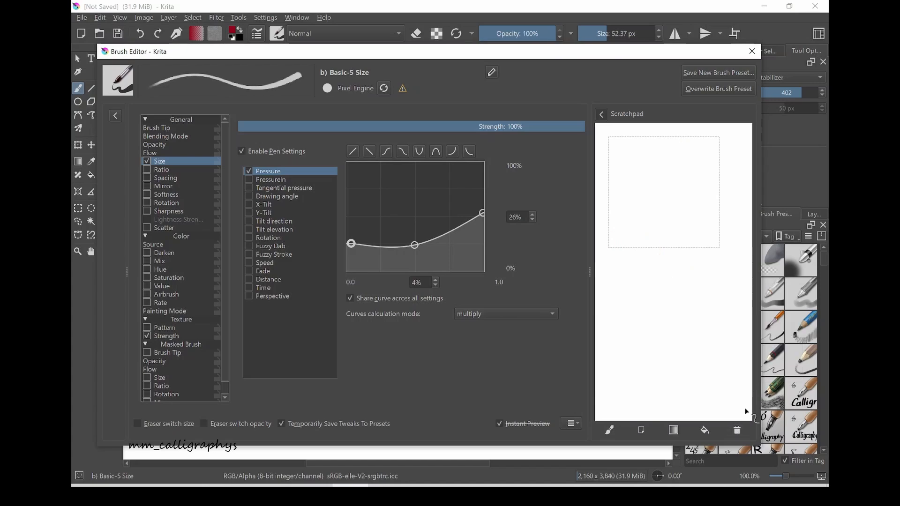
{"action": "mouse_move", "coordinate": [626, 227]}
{"action": "left_mouse_down"}
{"action": "mouse_move", "coordinate": [651, 191]}
{"action": "mouse_move", "coordinate": [684, 172]}
{"action": "mouse_move", "coordinate": [698, 147]}
{"action": "mouse_move", "coordinate": [687, 141]}
{"action": "mouse_move", "coordinate": [669, 167]}
{"action": "mouse_move", "coordinate": [663, 233]}
{"action": "mouse_move", "coordinate": [636, 252]}
{"action": "mouse_move", "coordinate": [612, 225]}
{"action": "mouse_move", "coordinate": [627, 186]}
{"action": "mouse_move", "coordinate": [649, 191]}
{"action": "mouse_move", "coordinate": [650, 226]}
{"action": "mouse_move", "coordinate": [663, 206]}
{"action": "mouse_move", "coordinate": [714, 181]}
{"action": "mouse_move", "coordinate": [714, 162]}
{"action": "mouse_move", "coordinate": [691, 173]}
{"action": "left_mouse_up"}
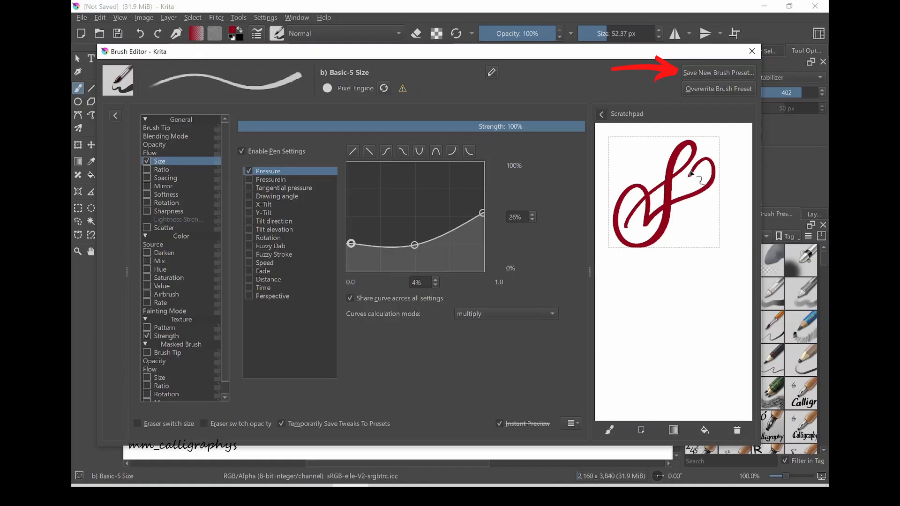
- Start saving the brush as a new preset and name it "test run yt"
{"action": "left_click", "coordinate": [718, 73]}
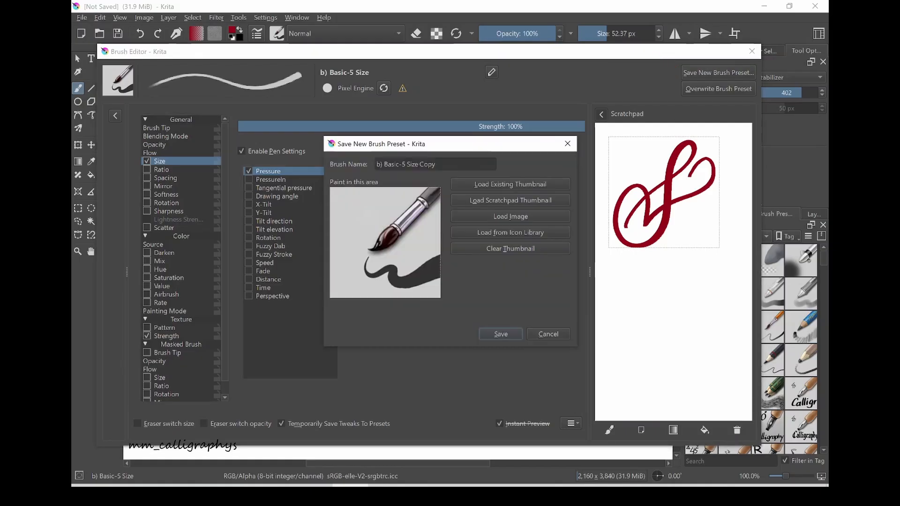
{"action": "left_click", "coordinate": [445, 165]}
{"action": "key", "text": "BackSpace"}
{"action": "key", "text": "BackSpace"}
{"action": "key", "text": "BackSpace"}
{"action": "key", "text": "BackSpace"}
{"action": "key", "text": "BackSpace"}
{"action": "key", "text": "BackSpace"}
{"action": "key", "text": "BackSpace"}
{"action": "key", "text": "BackSpace"}
{"action": "key", "text": "BackSpace"}
{"action": "key", "text": "BackSpace"}
{"action": "key", "text": "BackSpace"}
{"action": "key", "text": "BackSpace"}
{"action": "key", "text": "BackSpace"}
{"action": "key", "text": "BackSpace"}
{"action": "key", "text": "BackSpace"}
{"action": "key", "text": "BackSpace"}
{"action": "key", "text": "BackSpace"}
{"action": "key", "text": "BackSpace"}
{"action": "key", "text": "BackSpace"}
{"action": "key", "text": "BackSpace"}
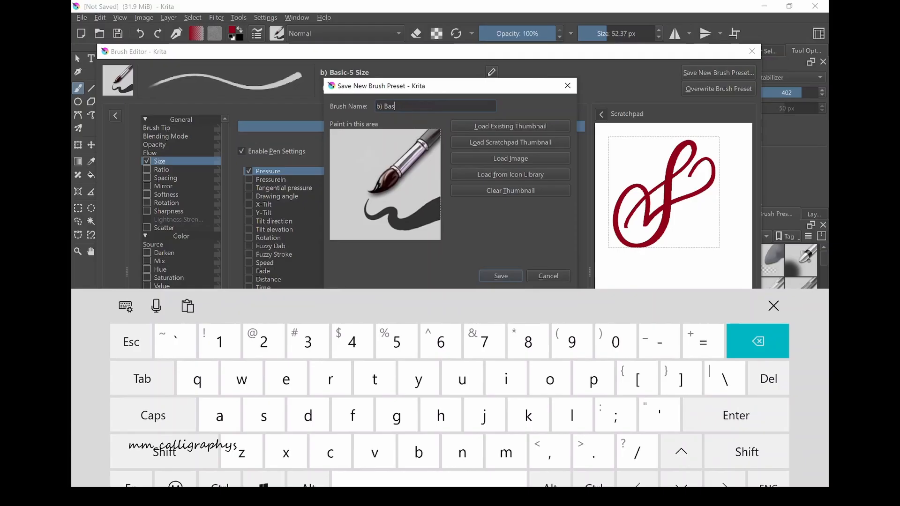
{"action": "type", "text": "t"}
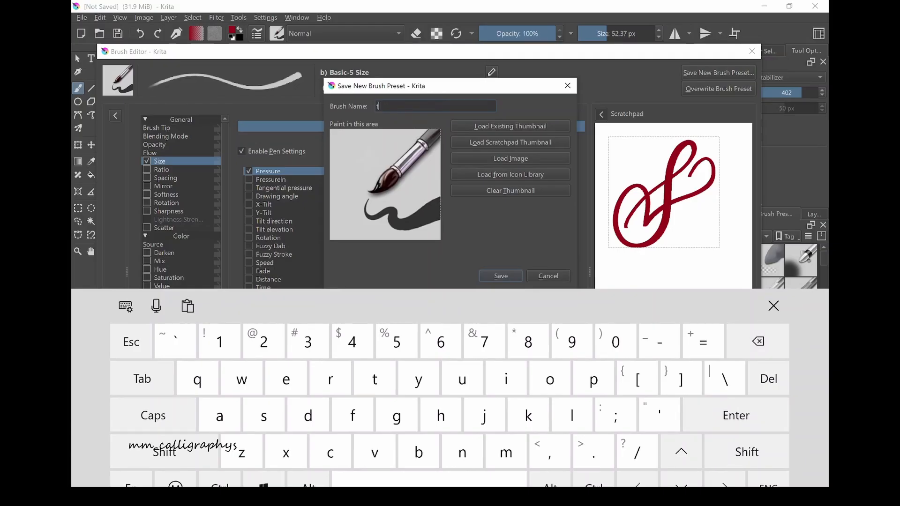
{"action": "type", "text": "est run"}
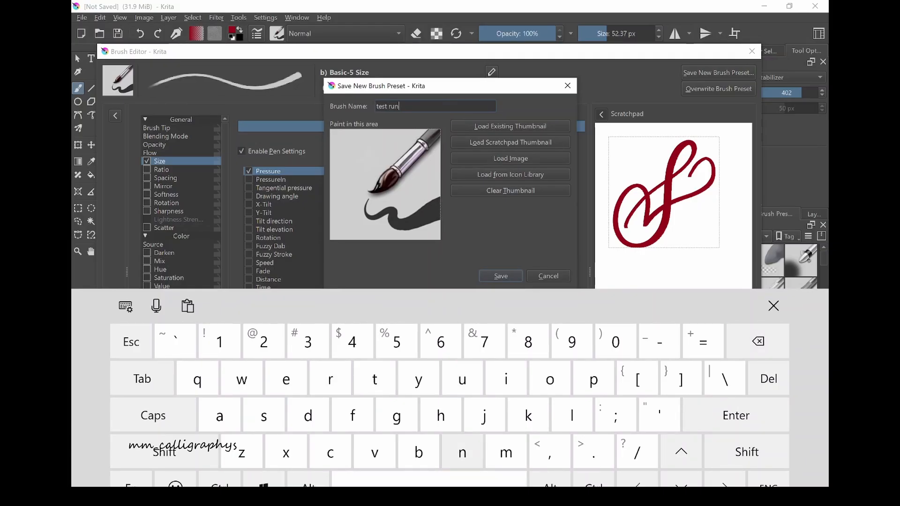
{"action": "type", "text": " yt"}
{"action": "left_click", "coordinate": [774, 306]}
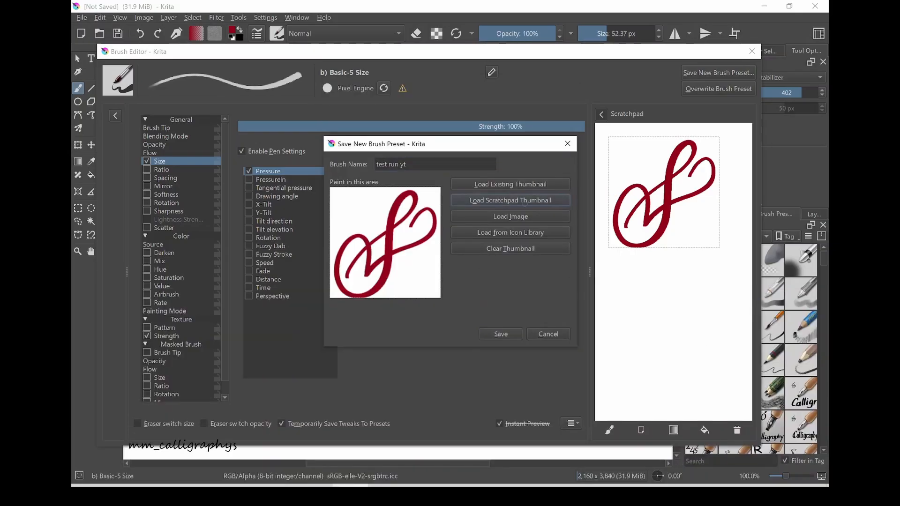
- Use the scratchpad drawing as the preset's thumbnail, save the preset, and close the brush editor
{"action": "left_click", "coordinate": [510, 200]}
{"action": "left_click", "coordinate": [501, 334]}
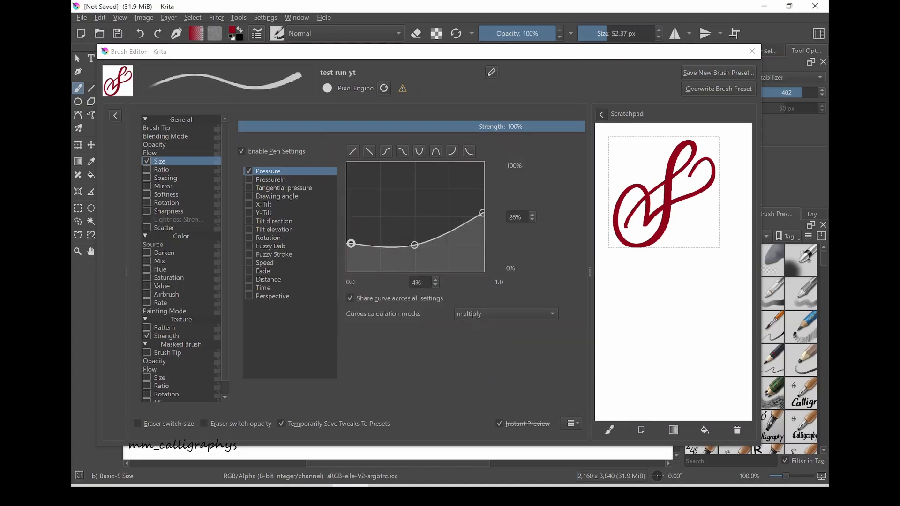
{"action": "left_click", "coordinate": [751, 51]}
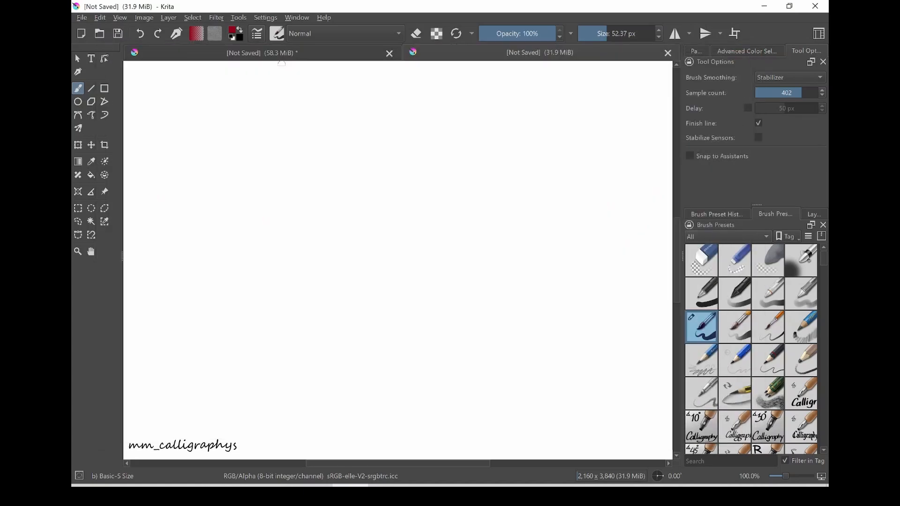
- Find and select the "test run yt" preset and paint a calligraphic flourish with it on the canvas
{"action": "scroll", "coordinate": [751, 349], "scroll_direction": "down", "scroll_amount": 15}
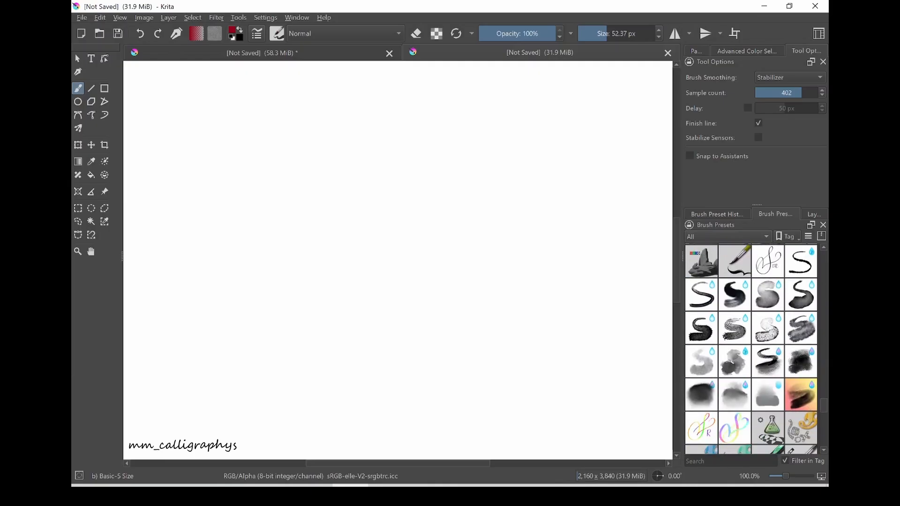
{"action": "scroll", "coordinate": [767, 348], "scroll_direction": "down", "scroll_amount": 2}
{"action": "scroll", "coordinate": [768, 349], "scroll_direction": "up", "scroll_amount": 1}
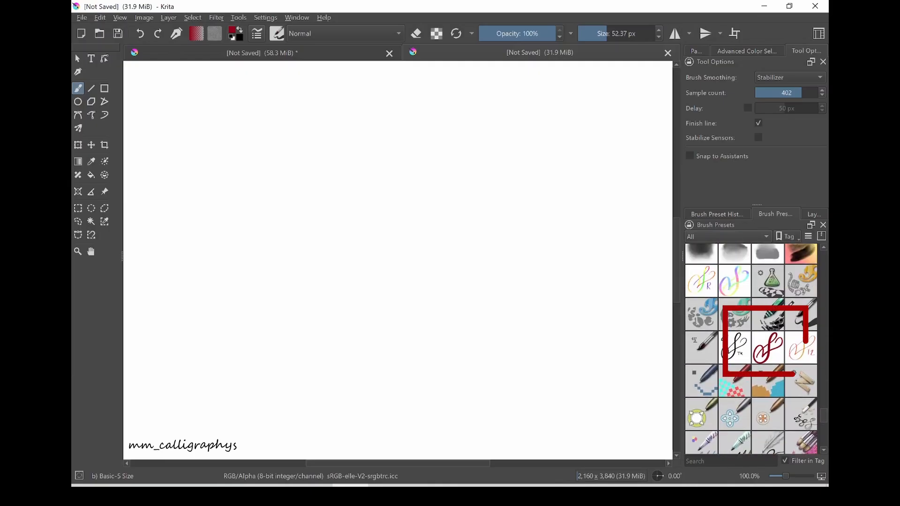
{"action": "left_click", "coordinate": [768, 347]}
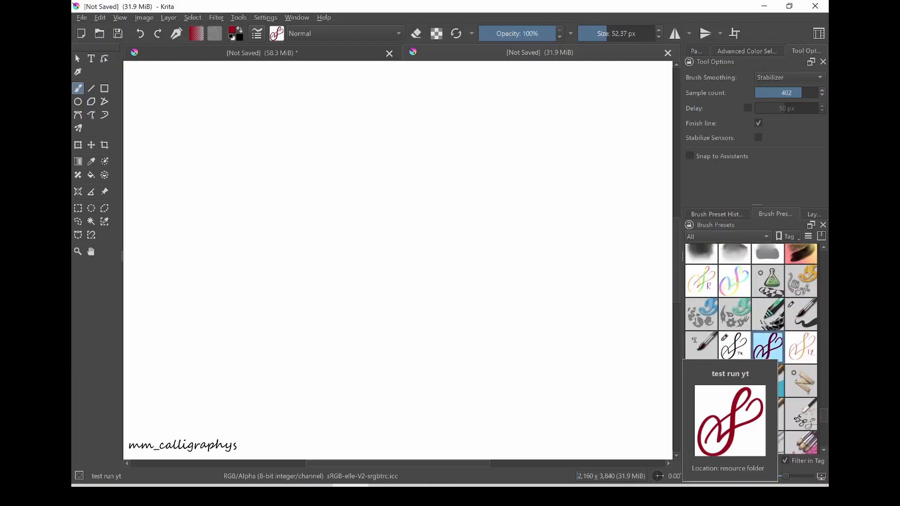
{"action": "mouse_move", "coordinate": [254, 328]}
{"action": "left_mouse_down"}
{"action": "mouse_move", "coordinate": [270, 290]}
{"action": "mouse_move", "coordinate": [395, 196]}
{"action": "mouse_move", "coordinate": [431, 129]}
{"action": "mouse_move", "coordinate": [402, 121]}
{"action": "mouse_move", "coordinate": [373, 177]}
{"action": "mouse_move", "coordinate": [367, 314]}
{"action": "mouse_move", "coordinate": [296, 397]}
{"action": "mouse_move", "coordinate": [227, 375]}
{"action": "mouse_move", "coordinate": [213, 353]}
{"action": "mouse_move", "coordinate": [231, 241]}
{"action": "mouse_move", "coordinate": [287, 238]}
{"action": "mouse_move", "coordinate": [314, 303]}
{"action": "mouse_move", "coordinate": [315, 354]}
{"action": "mouse_move", "coordinate": [332, 325]}
{"action": "mouse_move", "coordinate": [389, 298]}
{"action": "mouse_move", "coordinate": [561, 179]}
{"action": "mouse_move", "coordinate": [543, 149]}
{"action": "mouse_move", "coordinate": [487, 227]}
{"action": "left_mouse_up"}
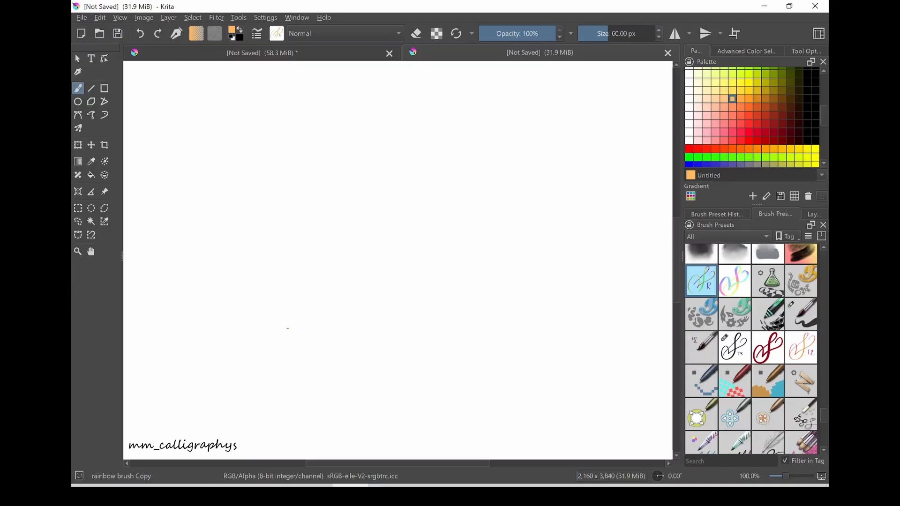
- Paint a large multicoloured looping flourish across the canvas with the "rainbow brush Copy" preset at 60 px
{"action": "mouse_move", "coordinate": [287, 327]}
{"action": "left_mouse_down"}
{"action": "mouse_move", "coordinate": [298, 294]}
{"action": "mouse_move", "coordinate": [391, 215]}
{"action": "mouse_move", "coordinate": [430, 140]}
{"action": "mouse_move", "coordinate": [400, 135]}
{"action": "mouse_move", "coordinate": [343, 337]}
{"action": "mouse_move", "coordinate": [285, 393]}
{"action": "mouse_move", "coordinate": [191, 292]}
{"action": "mouse_move", "coordinate": [232, 227]}
{"action": "mouse_move", "coordinate": [278, 222]}
{"action": "mouse_move", "coordinate": [317, 289]}
{"action": "mouse_move", "coordinate": [327, 331]}
{"action": "mouse_move", "coordinate": [380, 291]}
{"action": "mouse_move", "coordinate": [472, 300]}
{"action": "mouse_move", "coordinate": [543, 281]}
{"action": "mouse_move", "coordinate": [518, 247]}
{"action": "left_mouse_up"}
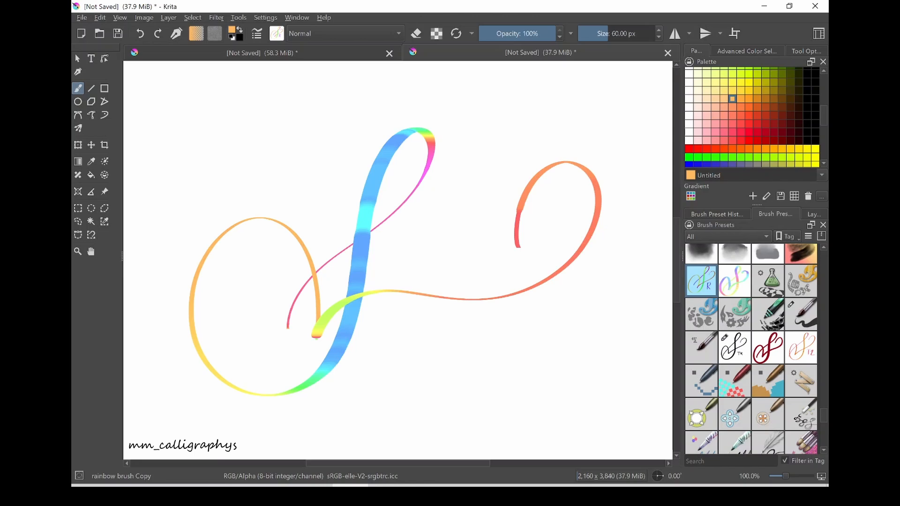
- Select the "test run yt" preset, open its brush settings and enable the Hue option with pressure control
{"action": "left_click", "coordinate": [768, 347]}
{"action": "left_click", "coordinate": [257, 34]}
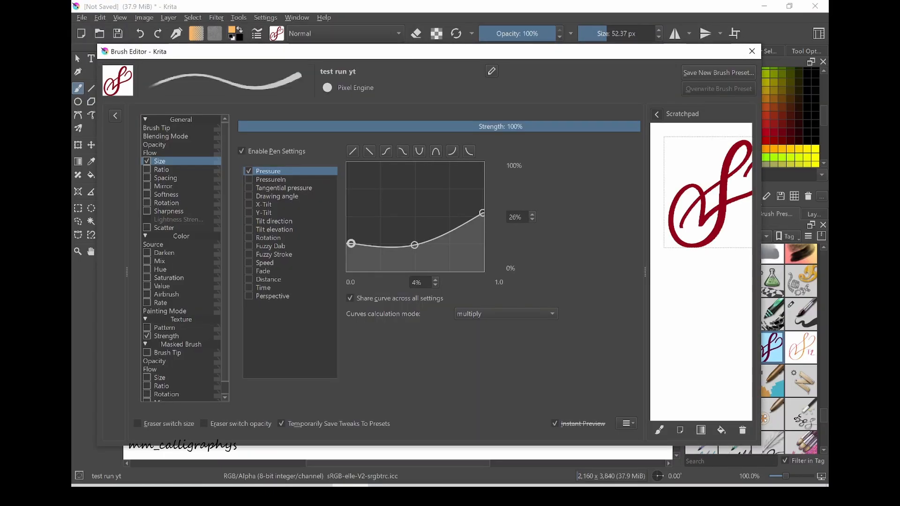
{"action": "left_click", "coordinate": [160, 269]}
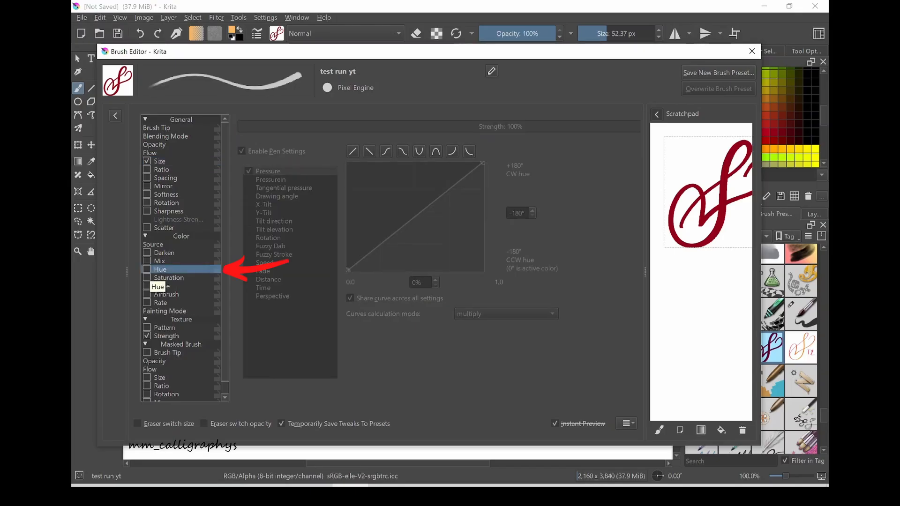
{"action": "left_click", "coordinate": [146, 270]}
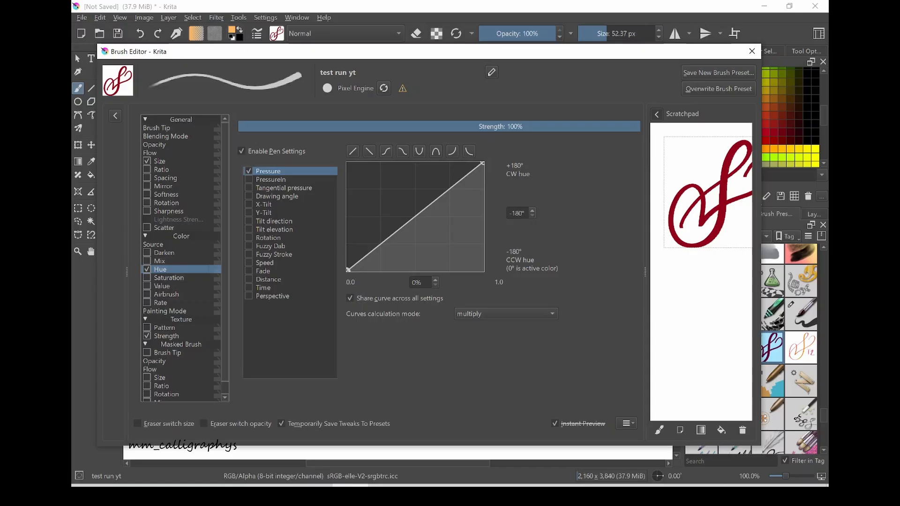
- Try the ready-made curve shapes for Hue pressure, apply the U-shaped one, and clear the scratchpad
{"action": "left_click", "coordinate": [386, 152]}
{"action": "left_click", "coordinate": [402, 151]}
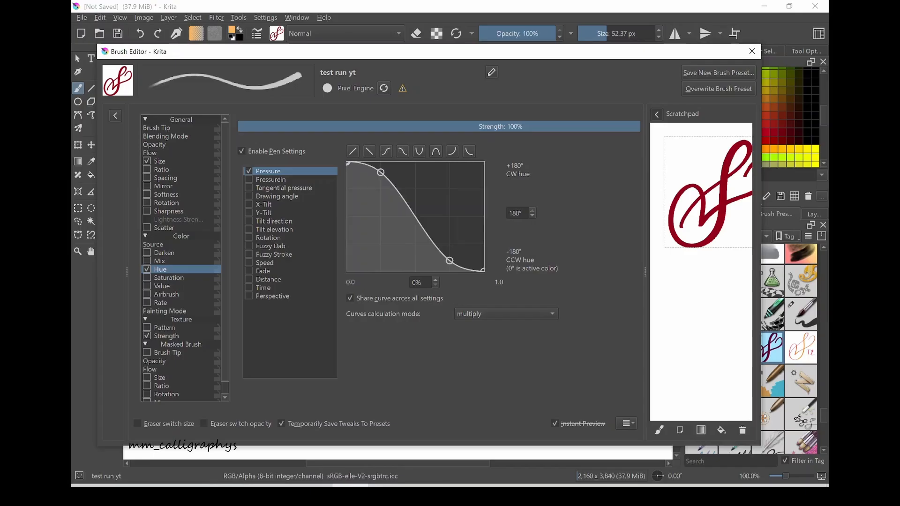
{"action": "left_click", "coordinate": [419, 151]}
{"action": "left_click", "coordinate": [435, 152]}
{"action": "left_click", "coordinate": [452, 152]}
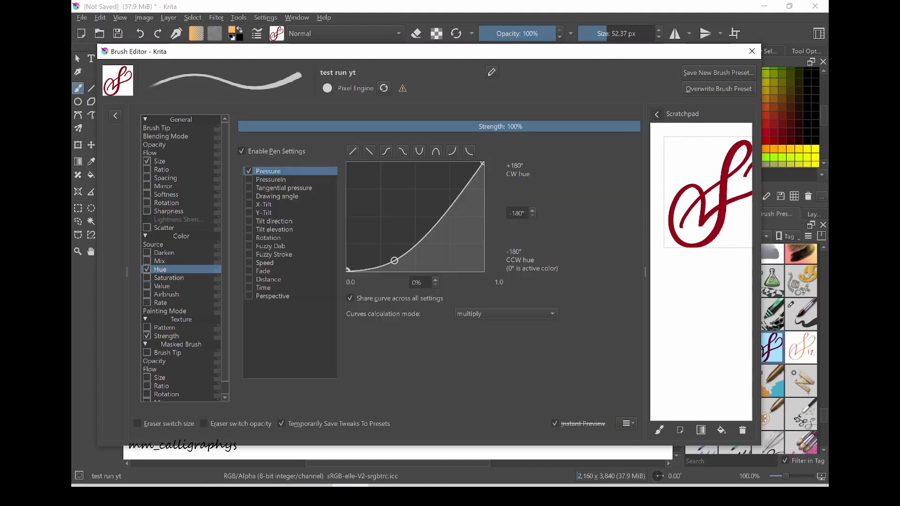
{"action": "left_click", "coordinate": [419, 151]}
{"action": "left_click", "coordinate": [743, 430]}
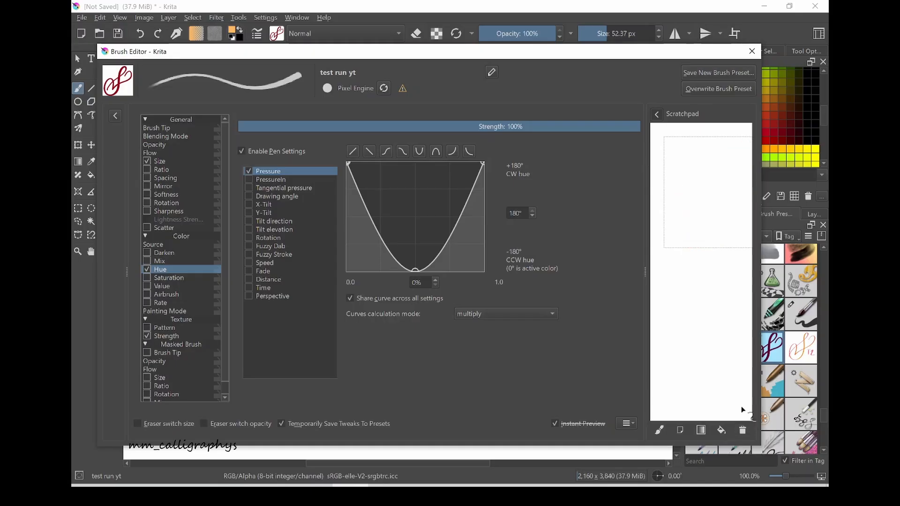
- Flatten the Hue curve with both ends at about 95° and the middle at about -93°, and test it with a scratchpad flourish
{"action": "left_click_drag", "start_coordinate": [348, 163], "coordinate": [347, 187]}
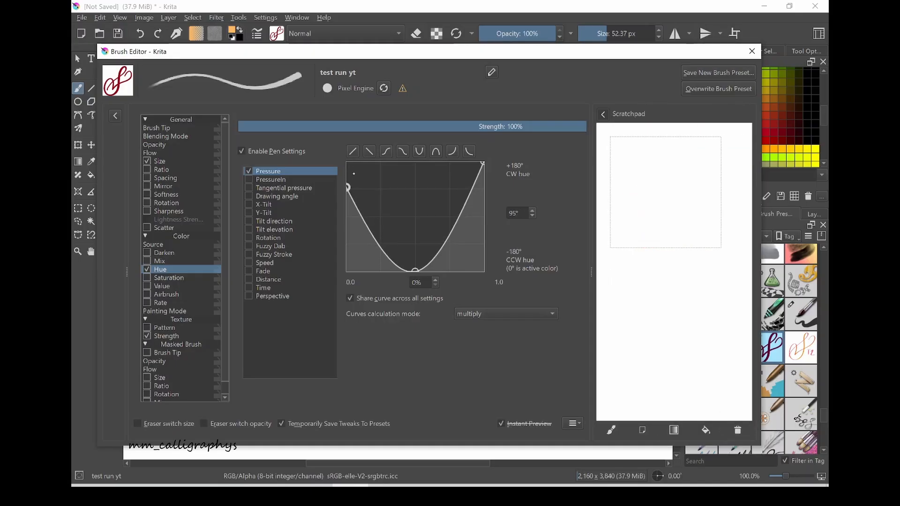
{"action": "left_click_drag", "start_coordinate": [482, 163], "coordinate": [483, 187]}
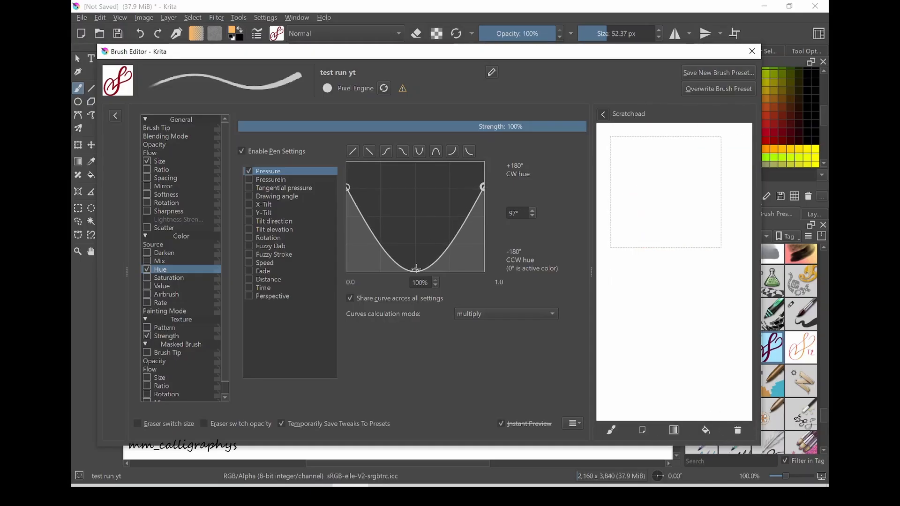
{"action": "left_click_drag", "start_coordinate": [415, 269], "coordinate": [416, 245]}
{"action": "mouse_move", "coordinate": [626, 239]}
{"action": "left_mouse_down"}
{"action": "mouse_move", "coordinate": [679, 188]}
{"action": "mouse_move", "coordinate": [699, 152]}
{"action": "mouse_move", "coordinate": [678, 153]}
{"action": "mouse_move", "coordinate": [672, 222]}
{"action": "mouse_move", "coordinate": [639, 291]}
{"action": "mouse_move", "coordinate": [604, 240]}
{"action": "mouse_move", "coordinate": [642, 206]}
{"action": "mouse_move", "coordinate": [646, 257]}
{"action": "mouse_move", "coordinate": [710, 219]}
{"action": "mouse_move", "coordinate": [722, 194]}
{"action": "left_mouse_up"}
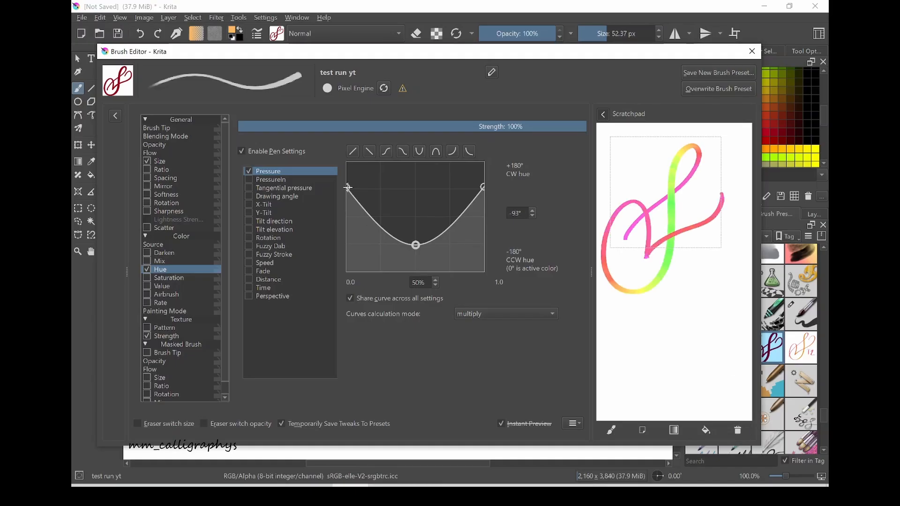
- Lower both ends of the Hue curve to about 0°, test a stroke on the cleared scratchpad, and clear it again
{"action": "left_click_drag", "start_coordinate": [348, 187], "coordinate": [348, 219]}
{"action": "left_click_drag", "start_coordinate": [483, 187], "coordinate": [483, 217]}
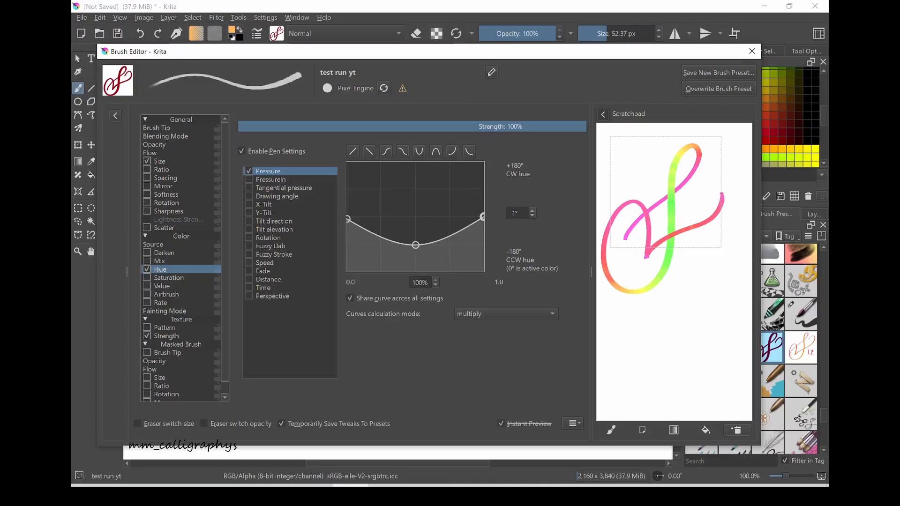
{"action": "left_click", "coordinate": [737, 430]}
{"action": "mouse_move", "coordinate": [627, 259]}
{"action": "left_mouse_down"}
{"action": "mouse_move", "coordinate": [685, 203]}
{"action": "mouse_move", "coordinate": [698, 146]}
{"action": "mouse_move", "coordinate": [650, 313]}
{"action": "mouse_move", "coordinate": [631, 210]}
{"action": "mouse_move", "coordinate": [647, 274]}
{"action": "left_mouse_up"}
{"action": "left_click", "coordinate": [738, 430]}
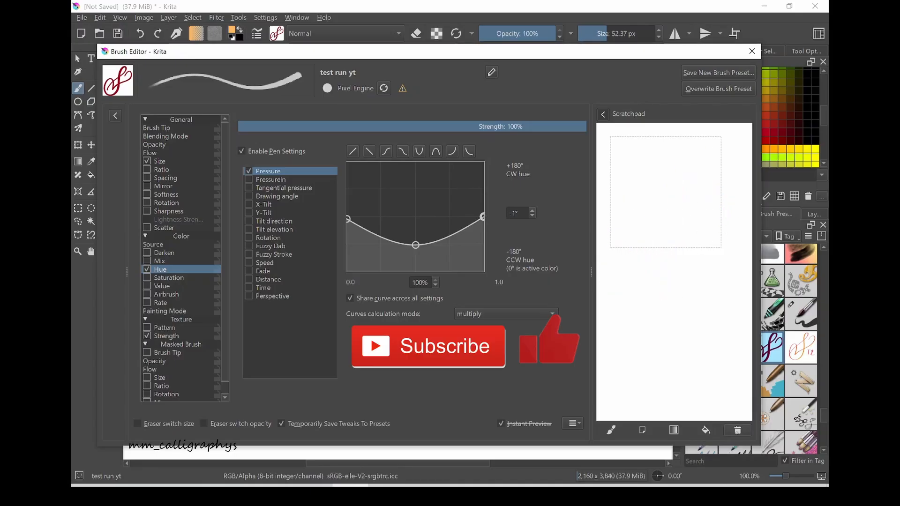
- Try lowering both ends of the Hue curve to about -50° and draw a test flourish on the scratchpad
{"action": "left_click_drag", "start_coordinate": [348, 219], "coordinate": [347, 235]}
{"action": "left_click_drag", "start_coordinate": [484, 220], "coordinate": [483, 232]}
{"action": "mouse_move", "coordinate": [627, 259]}
{"action": "left_mouse_down"}
{"action": "mouse_move", "coordinate": [656, 276]}
{"action": "mouse_move", "coordinate": [605, 276]}
{"action": "mouse_move", "coordinate": [649, 220]}
{"action": "mouse_move", "coordinate": [649, 275]}
{"action": "mouse_move", "coordinate": [703, 243]}
{"action": "mouse_move", "coordinate": [731, 204]}
{"action": "mouse_move", "coordinate": [707, 216]}
{"action": "left_mouse_up"}
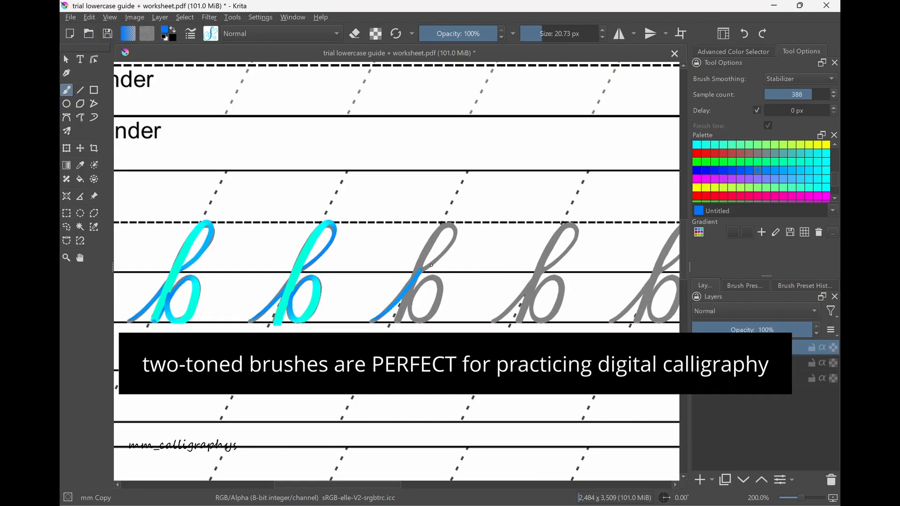
{"action": "mouse_move", "coordinate": [424, 267]}
{"action": "left_mouse_down"}
{"action": "mouse_move", "coordinate": [457, 230]}
{"action": "mouse_move", "coordinate": [431, 246]}
{"action": "mouse_move", "coordinate": [396, 322]}
{"action": "mouse_move", "coordinate": [424, 281]}
{"action": "mouse_move", "coordinate": [439, 282]}
{"action": "mouse_move", "coordinate": [422, 323]}
{"action": "mouse_move", "coordinate": [410, 317]}
{"action": "mouse_move", "coordinate": [411, 293]}
{"action": "left_mouse_up"}
{"action": "mouse_move", "coordinate": [494, 322]}
{"action": "left_mouse_down"}
{"action": "mouse_move", "coordinate": [575, 244]}
{"action": "mouse_move", "coordinate": [579, 230]}
{"action": "mouse_move", "coordinate": [570, 224]}
{"action": "mouse_move", "coordinate": [545, 257]}
{"action": "mouse_move", "coordinate": [519, 327]}
{"action": "mouse_move", "coordinate": [522, 302]}
{"action": "mouse_move", "coordinate": [546, 278]}
{"action": "mouse_move", "coordinate": [532, 305]}
{"action": "mouse_move", "coordinate": [560, 280]}
{"action": "mouse_move", "coordinate": [551, 319]}
{"action": "mouse_move", "coordinate": [530, 300]}
{"action": "left_mouse_up"}
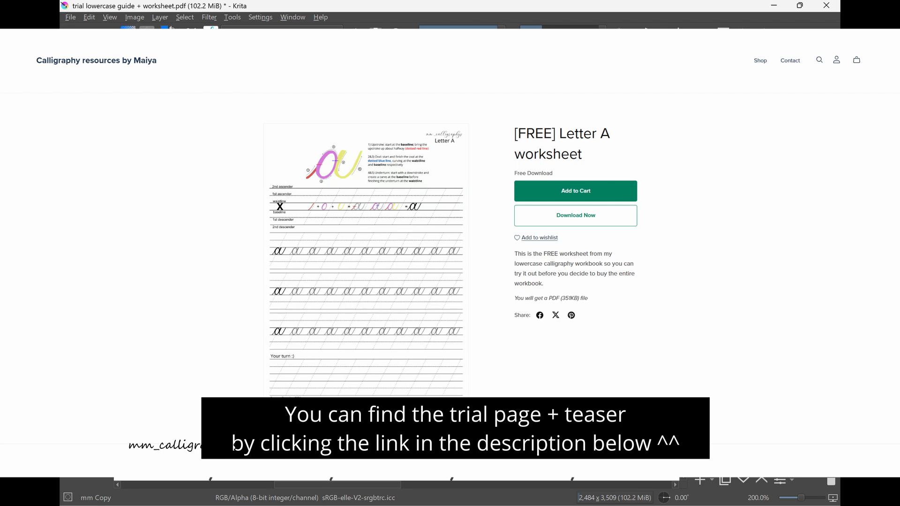
{"action": "mouse_move", "coordinate": [558, 276]}
{"action": "left_mouse_down"}
{"action": "mouse_move", "coordinate": [564, 303]}
{"action": "mouse_move", "coordinate": [555, 318]}
{"action": "mouse_move", "coordinate": [539, 320]}
{"action": "mouse_move", "coordinate": [530, 295]}
{"action": "left_mouse_up"}
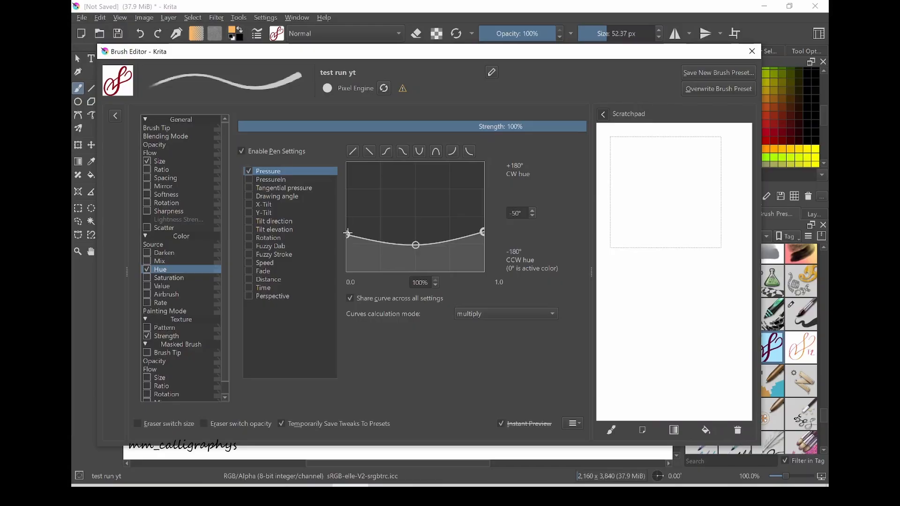
- Raise both ends of the Hue curve to about 0°, test it with a flourish on the scratchpad, and clear the scratchpad
{"action": "left_click_drag", "start_coordinate": [348, 235], "coordinate": [347, 213]}
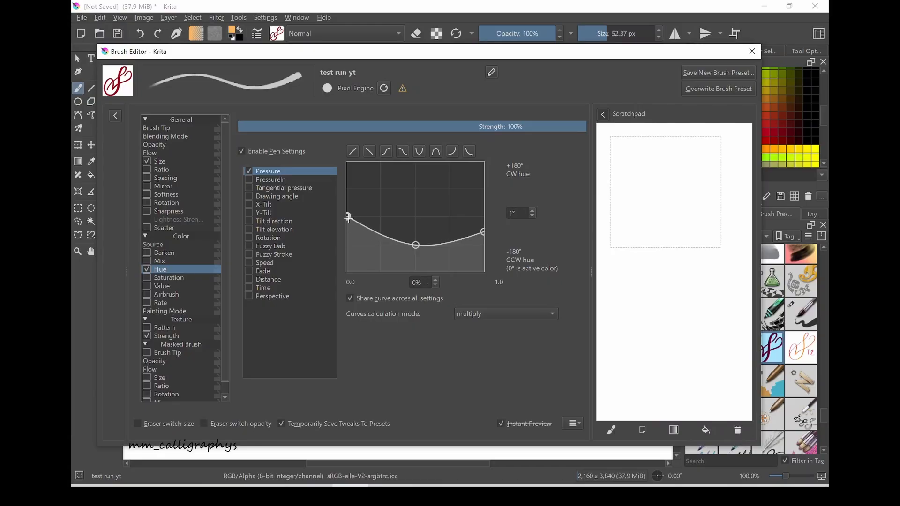
{"action": "left_click_drag", "start_coordinate": [483, 235], "coordinate": [483, 216]}
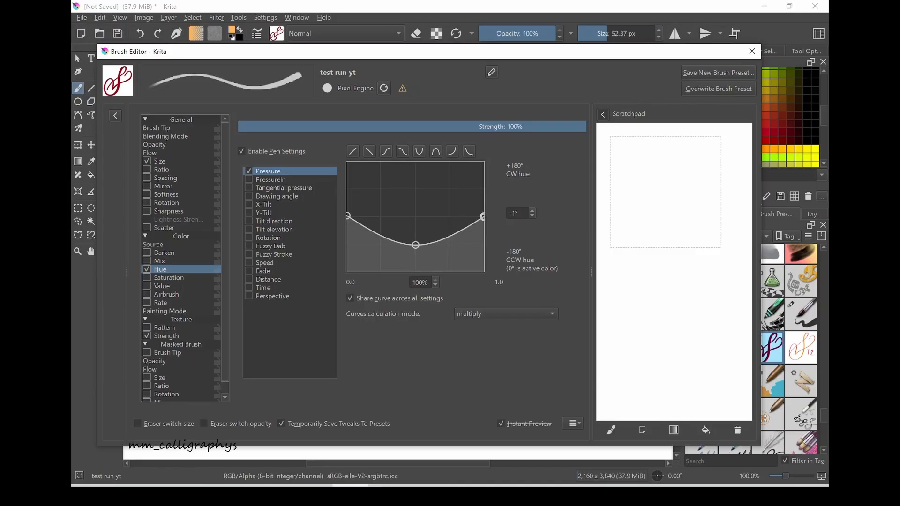
{"action": "mouse_move", "coordinate": [625, 282]}
{"action": "left_mouse_down"}
{"action": "mouse_move", "coordinate": [711, 196]}
{"action": "mouse_move", "coordinate": [719, 163]}
{"action": "mouse_move", "coordinate": [703, 163]}
{"action": "mouse_move", "coordinate": [677, 282]}
{"action": "mouse_move", "coordinate": [635, 326]}
{"action": "mouse_move", "coordinate": [600, 284]}
{"action": "mouse_move", "coordinate": [636, 226]}
{"action": "mouse_move", "coordinate": [658, 252]}
{"action": "mouse_move", "coordinate": [651, 287]}
{"action": "mouse_move", "coordinate": [722, 248]}
{"action": "mouse_move", "coordinate": [731, 221]}
{"action": "mouse_move", "coordinate": [712, 227]}
{"action": "left_mouse_up"}
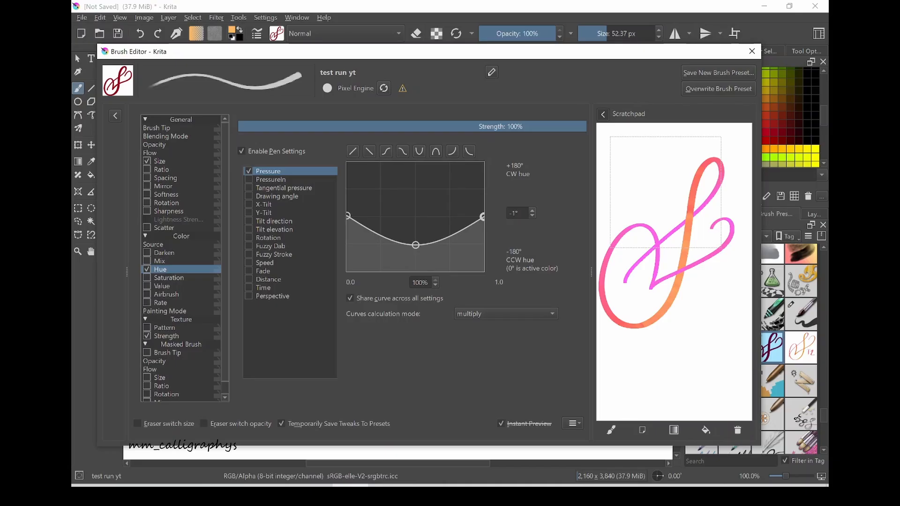
{"action": "left_click", "coordinate": [738, 431]}
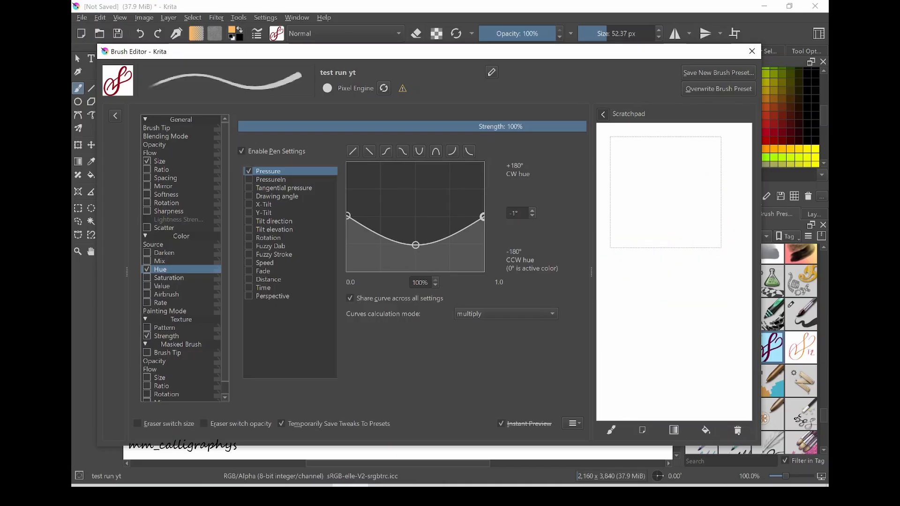
- Paint a looping flourish with "rainbow toned brush Copy" at 22.10 px, and another after switching to "rainbow brush Copy" at 60 px
{"action": "mouse_move", "coordinate": [223, 335]}
{"action": "left_mouse_down"}
{"action": "mouse_move", "coordinate": [233, 315]}
{"action": "mouse_move", "coordinate": [360, 212]}
{"action": "mouse_move", "coordinate": [365, 139]}
{"action": "mouse_move", "coordinate": [331, 195]}
{"action": "mouse_move", "coordinate": [314, 316]}
{"action": "mouse_move", "coordinate": [271, 385]}
{"action": "mouse_move", "coordinate": [186, 345]}
{"action": "mouse_move", "coordinate": [256, 244]}
{"action": "mouse_move", "coordinate": [267, 345]}
{"action": "mouse_move", "coordinate": [539, 228]}
{"action": "mouse_move", "coordinate": [518, 129]}
{"action": "mouse_move", "coordinate": [469, 151]}
{"action": "mouse_move", "coordinate": [518, 181]}
{"action": "left_mouse_up"}
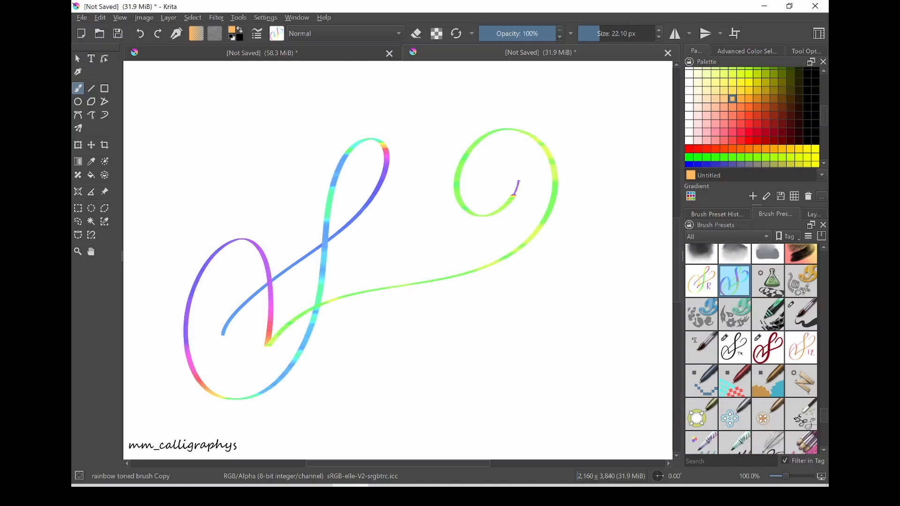
{"action": "key", "text": "/"}
{"action": "mouse_move", "coordinate": [422, 208]}
{"action": "left_mouse_down"}
{"action": "mouse_move", "coordinate": [376, 313]}
{"action": "mouse_move", "coordinate": [388, 363]}
{"action": "mouse_move", "coordinate": [421, 344]}
{"action": "mouse_move", "coordinate": [456, 283]}
{"action": "mouse_move", "coordinate": [499, 239]}
{"action": "mouse_move", "coordinate": [477, 359]}
{"action": "mouse_move", "coordinate": [519, 385]}
{"action": "mouse_move", "coordinate": [593, 325]}
{"action": "mouse_move", "coordinate": [579, 254]}
{"action": "mouse_move", "coordinate": [542, 267]}
{"action": "mouse_move", "coordinate": [543, 318]}
{"action": "mouse_move", "coordinate": [570, 318]}
{"action": "left_mouse_up"}
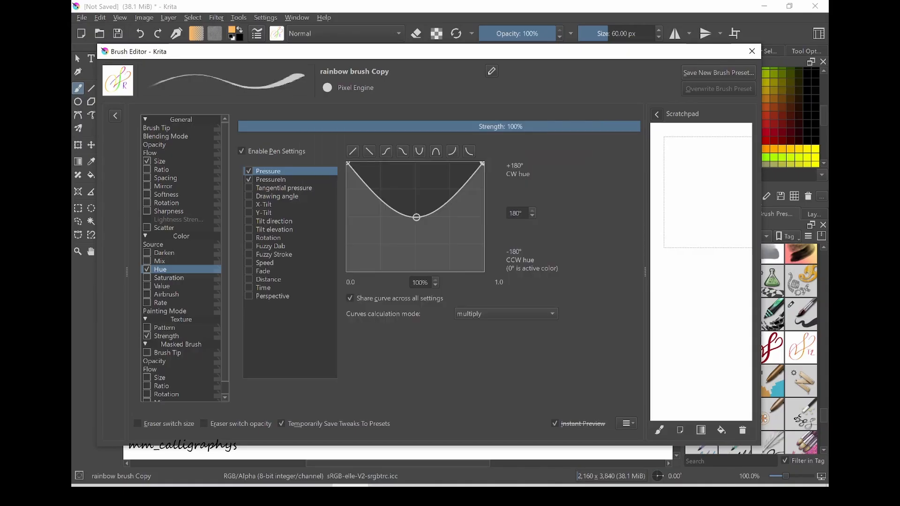
- Open the Softness option in the brush settings of the "rainbow brush Copy" preset
{"action": "left_click", "coordinate": [166, 195]}
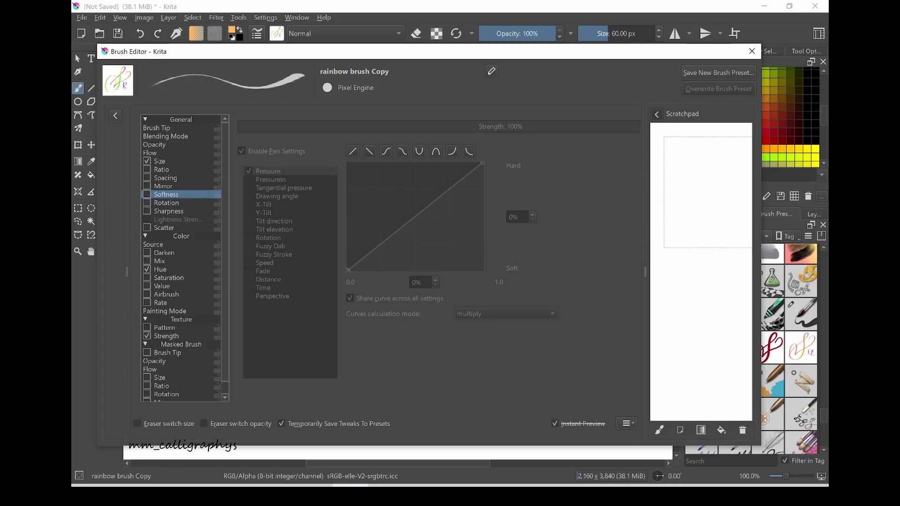